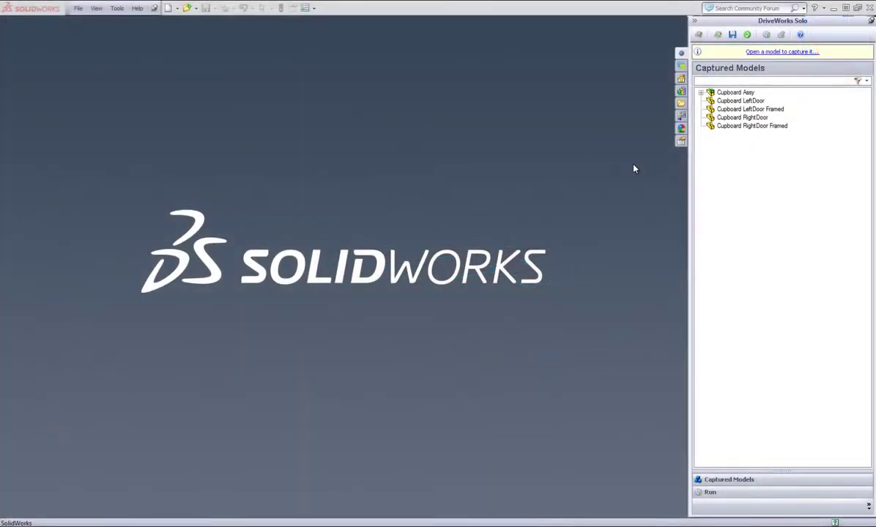
Open the Cupboard Post drawing from the captured Cupboard Assy models
{"action": "left_click", "coordinate": [701, 93]}
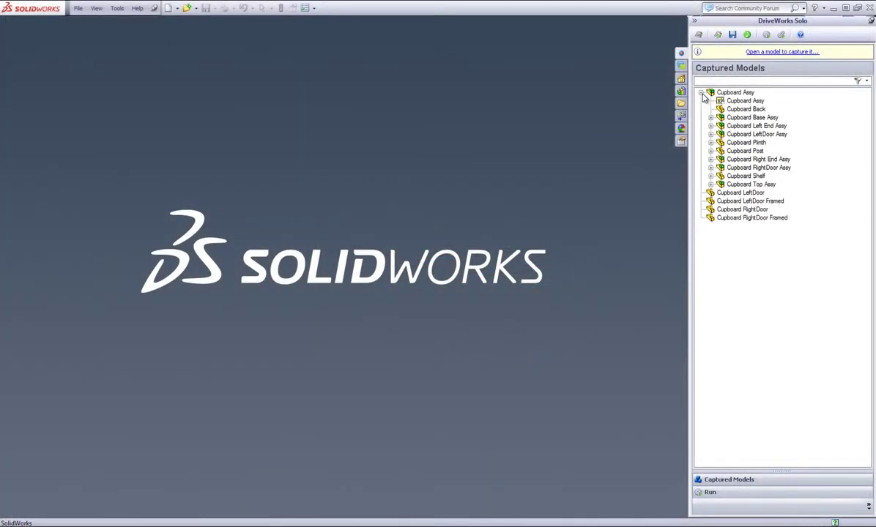
{"action": "left_click", "coordinate": [710, 151]}
{"action": "double_click", "coordinate": [732, 159]}
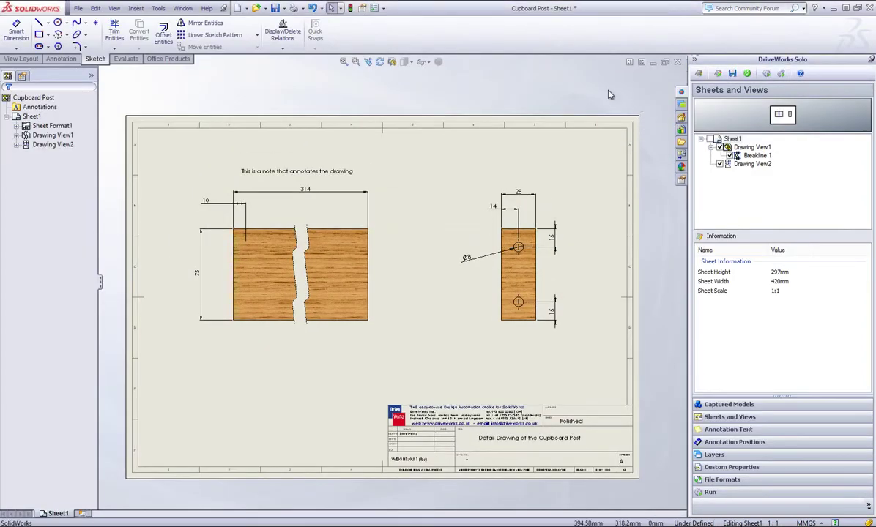
Capture the 314 dimension above the broken front view as annotation text named Length Dimension
{"action": "left_click", "coordinate": [746, 430]}
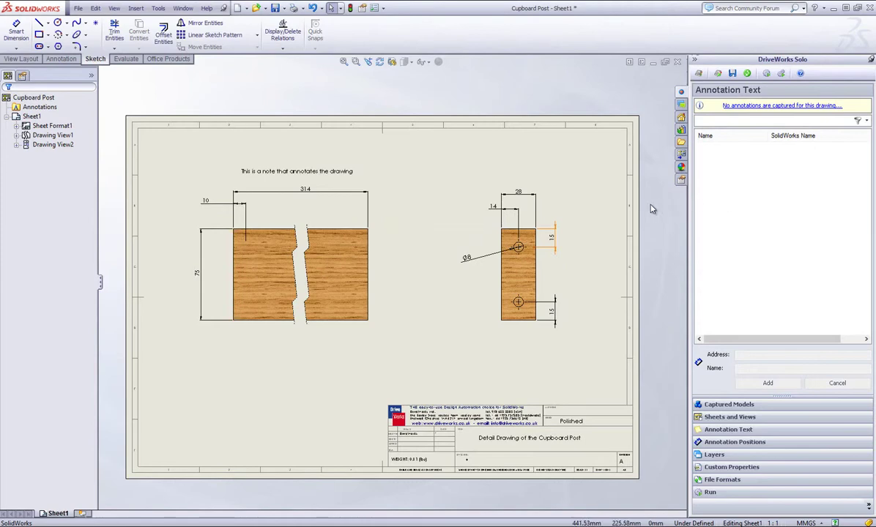
{"action": "scroll", "coordinate": [280, 206], "scroll_direction": "down", "scroll_amount": 3}
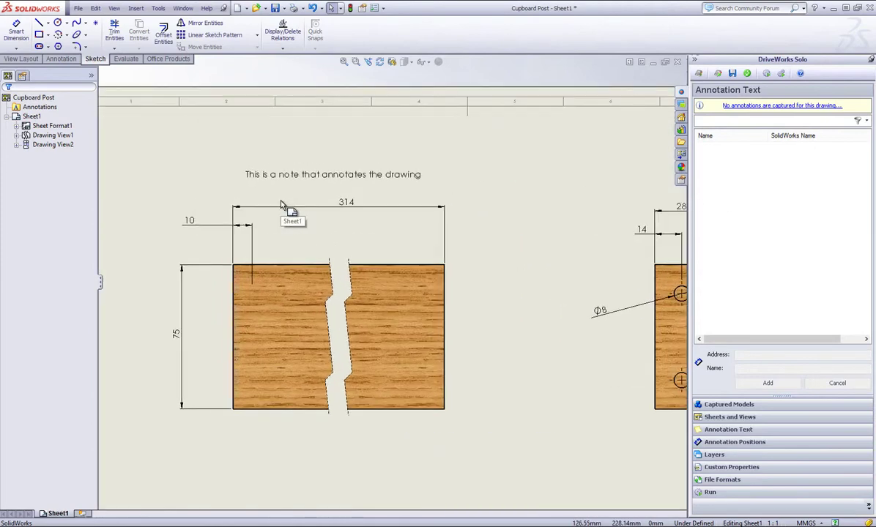
{"action": "scroll", "coordinate": [315, 187], "scroll_direction": "up", "scroll_amount": 1}
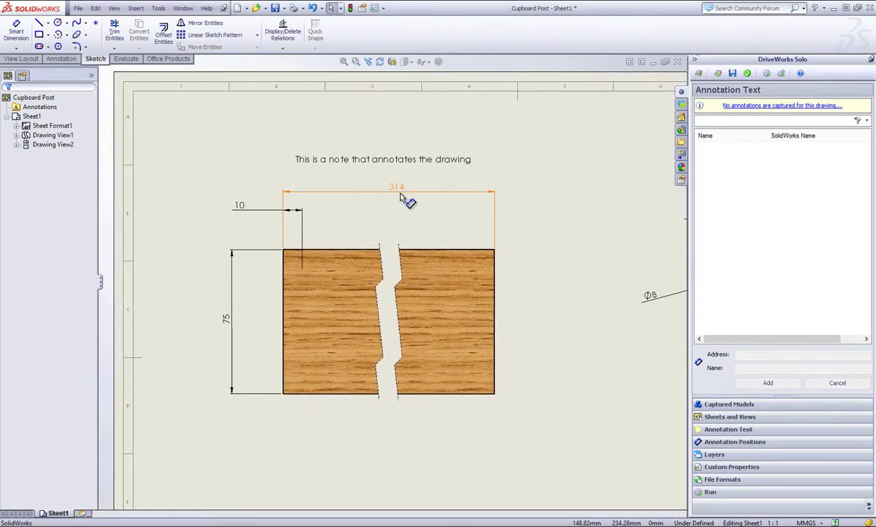
{"action": "left_click", "coordinate": [401, 194]}
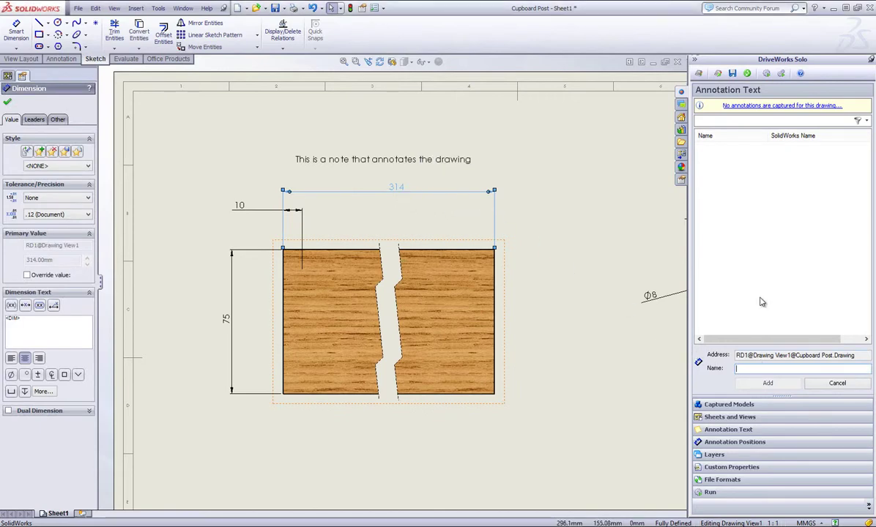
{"action": "type", "text": "Length Dimension"}
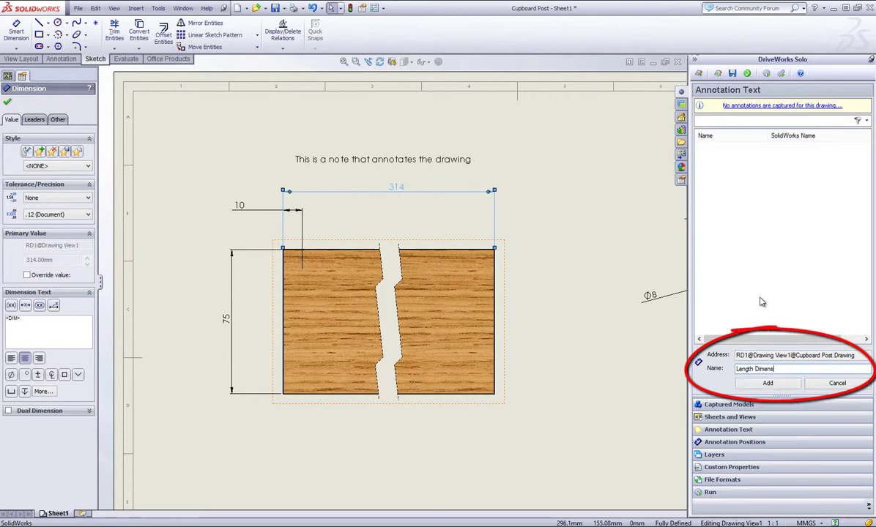
{"action": "left_click", "coordinate": [766, 386]}
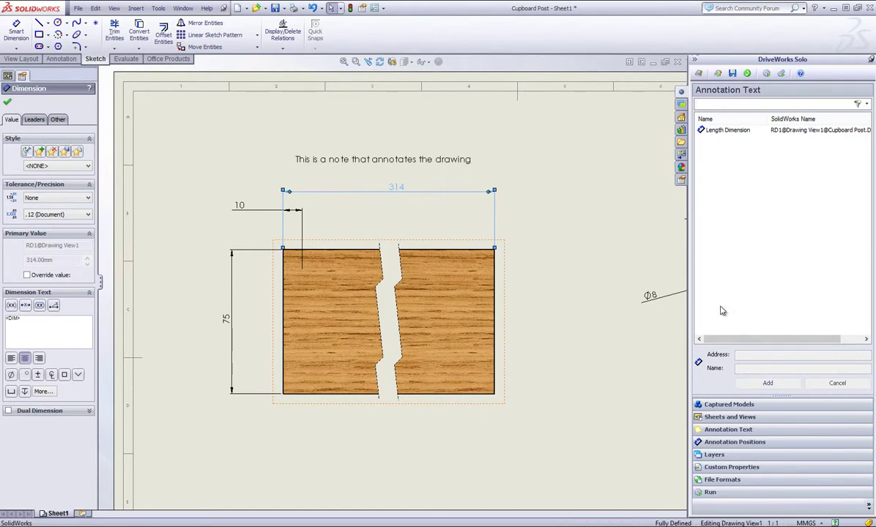
Capture the note above the front view as annotation text named Drawing Annotation
{"action": "left_click", "coordinate": [452, 165]}
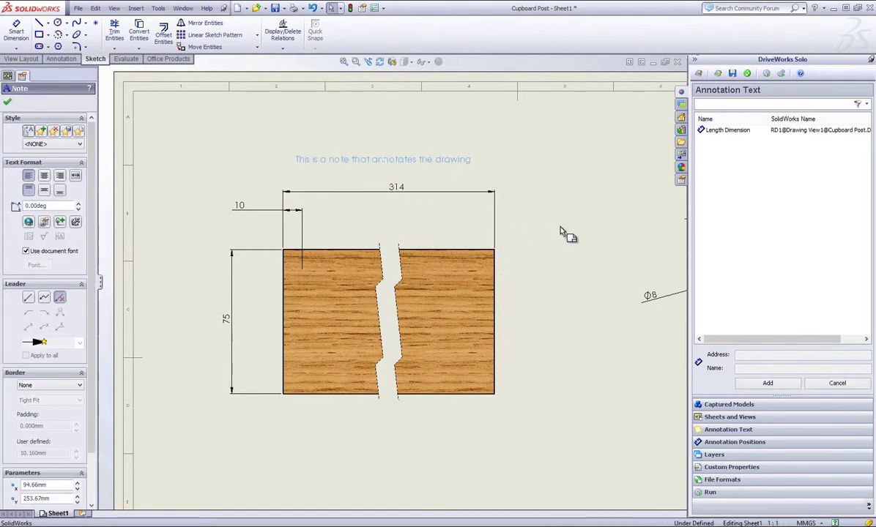
{"action": "type", "text": "Dr"}
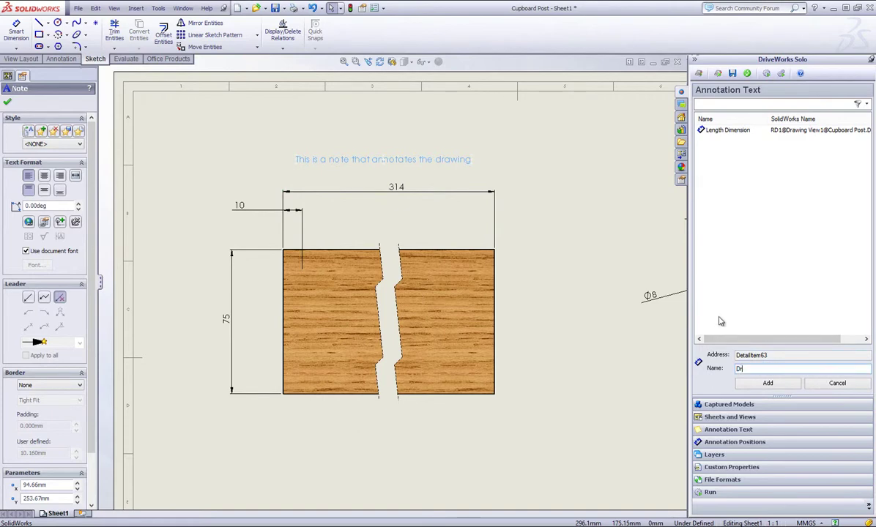
{"action": "type", "text": "awing Annotation"}
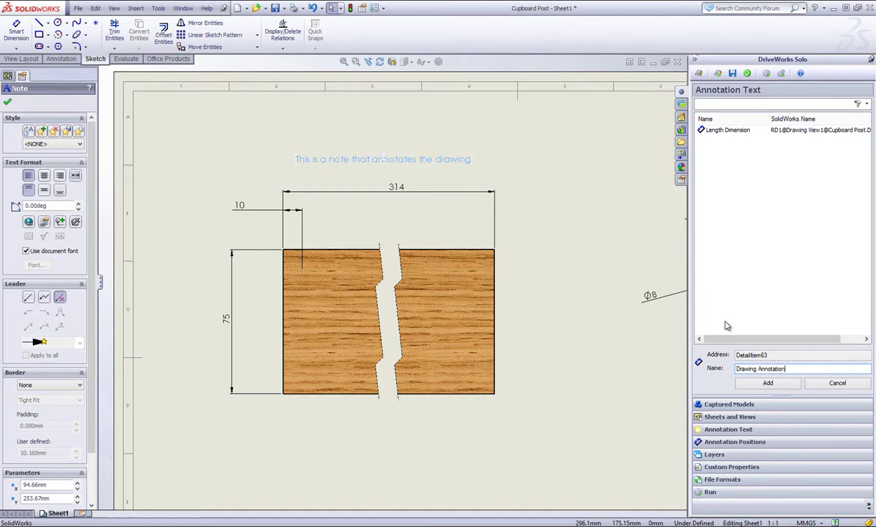
{"action": "left_click", "coordinate": [754, 383]}
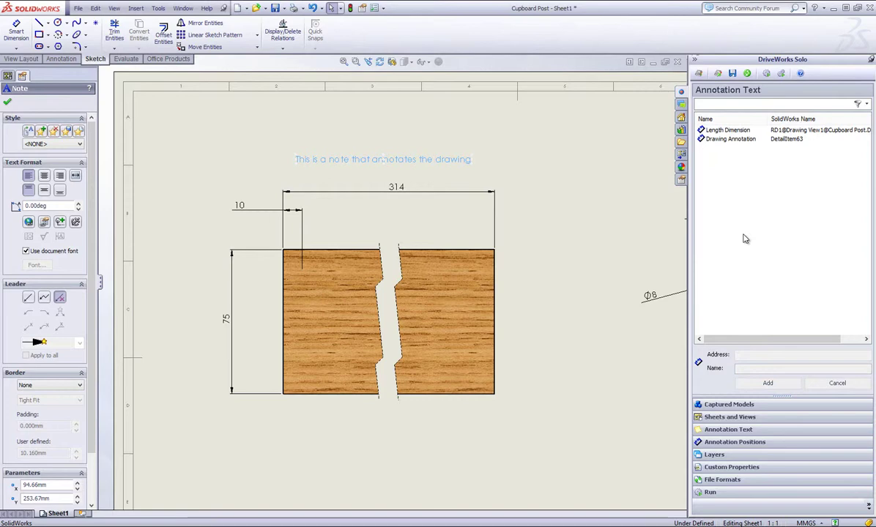
Switch to the DriveWorks Solo project window and display the model rules of the Cupboard Post drawing
{"action": "left_click", "coordinate": [747, 74]}
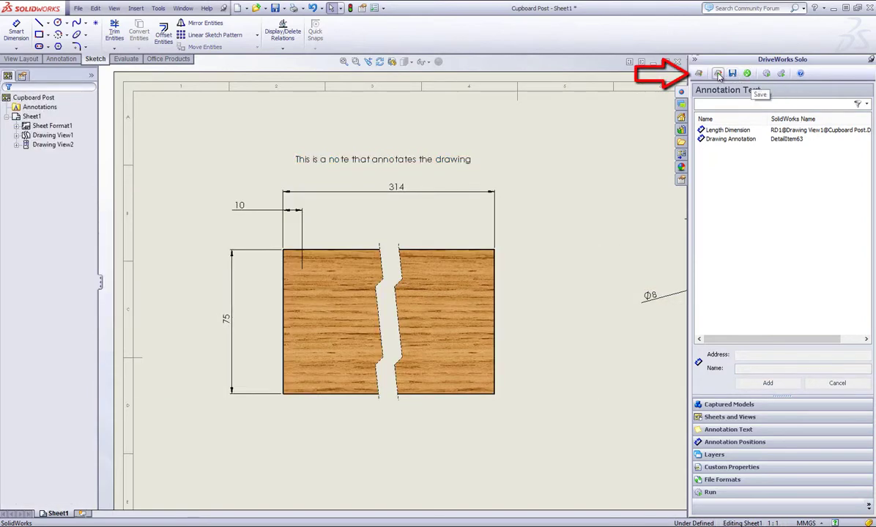
{"action": "left_click", "coordinate": [719, 74]}
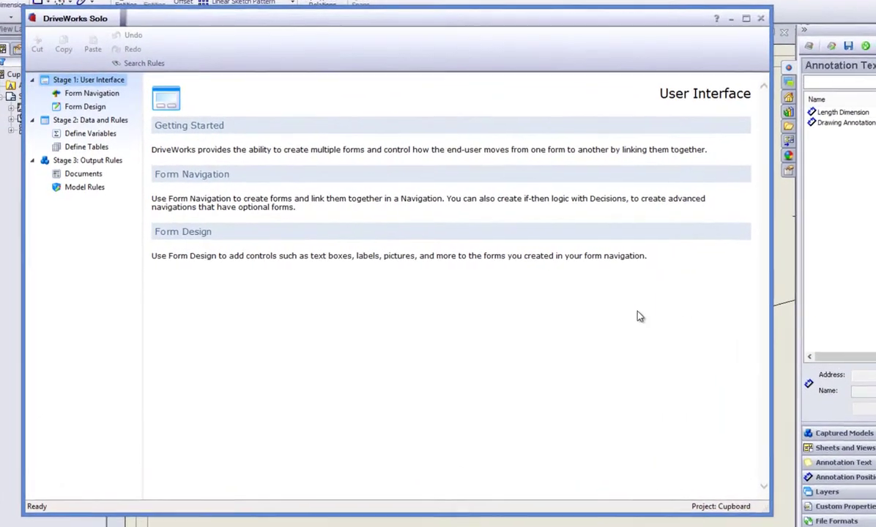
{"action": "left_click", "coordinate": [86, 188]}
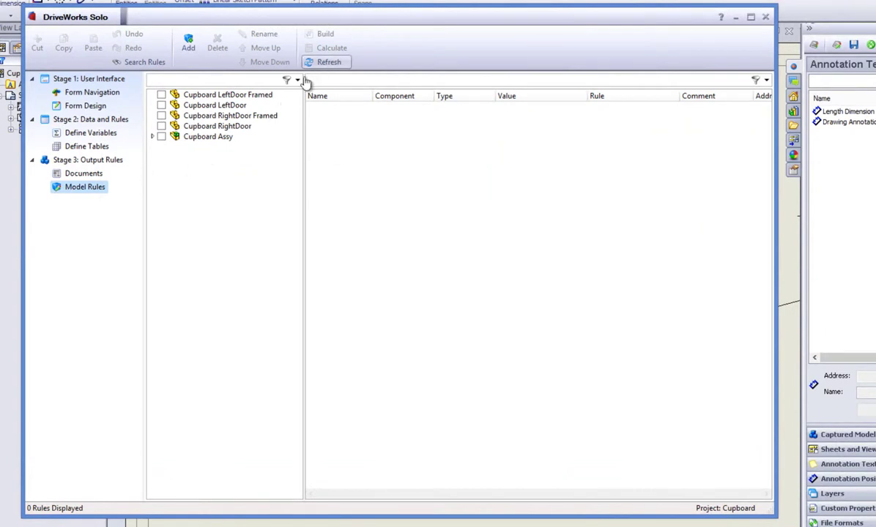
{"action": "left_click", "coordinate": [153, 137]}
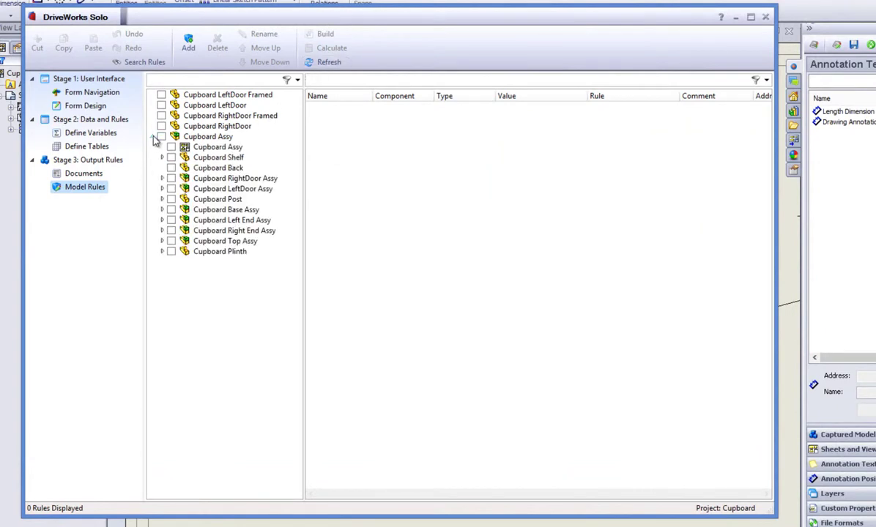
{"action": "left_click", "coordinate": [162, 199]}
{"action": "left_click", "coordinate": [181, 211]}
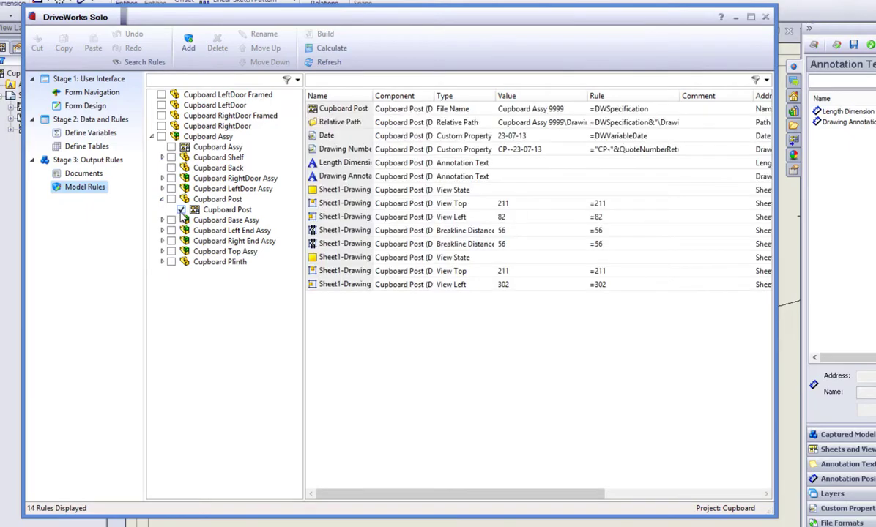
{"action": "left_click", "coordinate": [212, 210]}
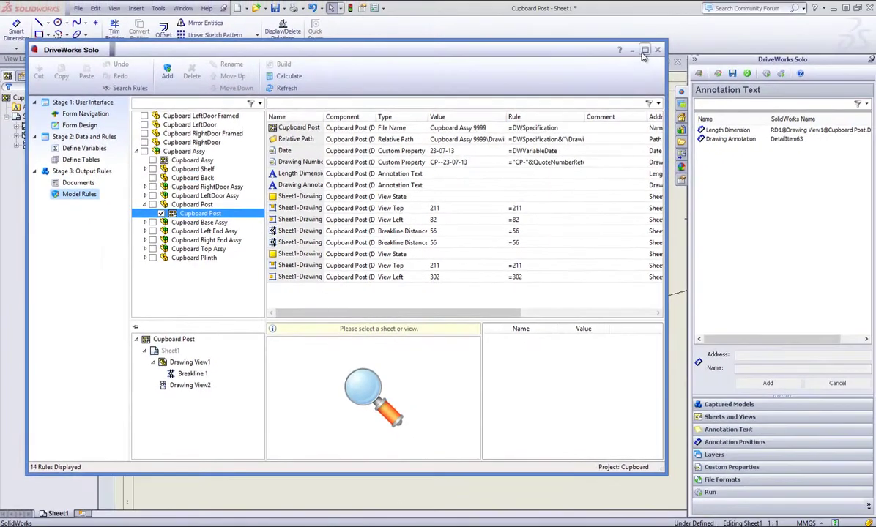
Maximize the rules window and widen the Name, Component, Type and Value columns of the rules list
{"action": "left_click", "coordinate": [645, 50]}
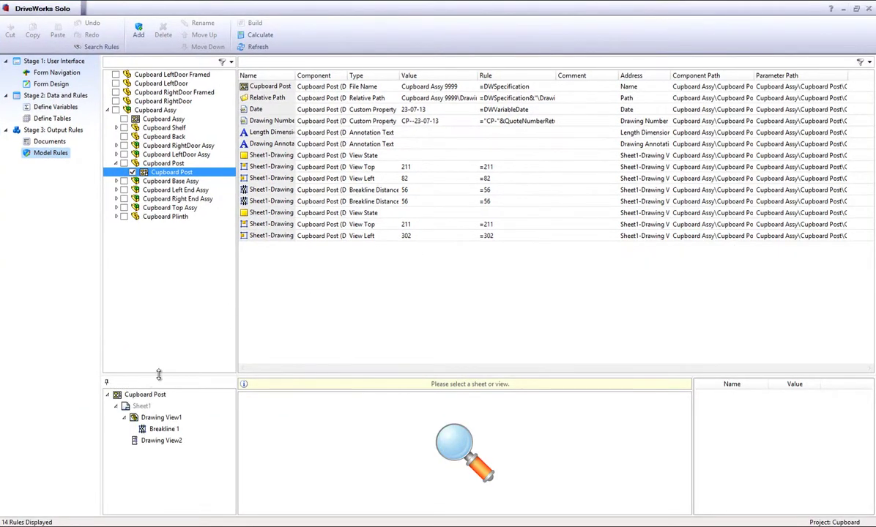
{"action": "left_click", "coordinate": [307, 325]}
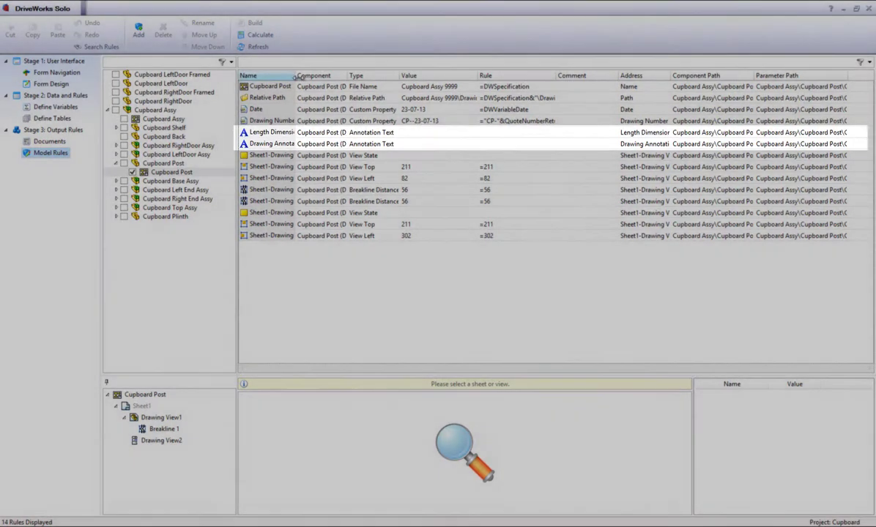
{"action": "left_click_drag", "start_coordinate": [291, 76], "coordinate": [460, 77]}
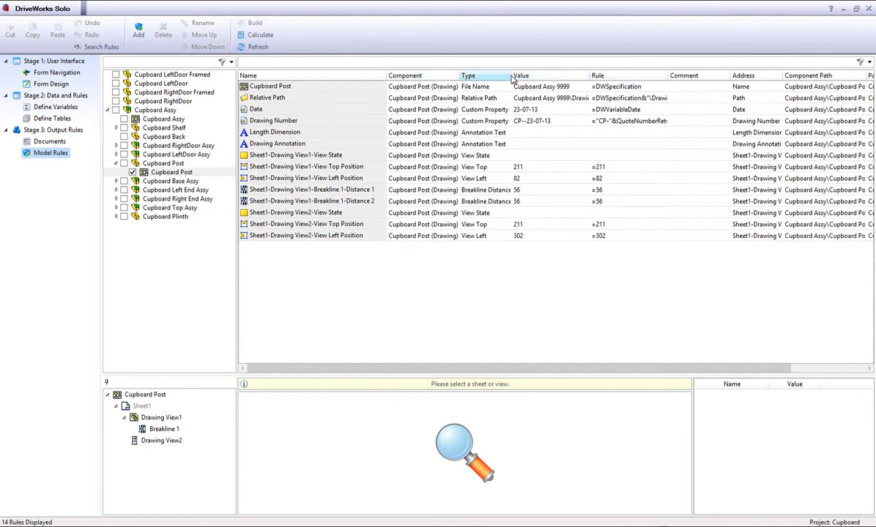
{"action": "left_click_drag", "start_coordinate": [513, 78], "coordinate": [518, 78]}
{"action": "left_click_drag", "start_coordinate": [596, 76], "coordinate": [604, 76]}
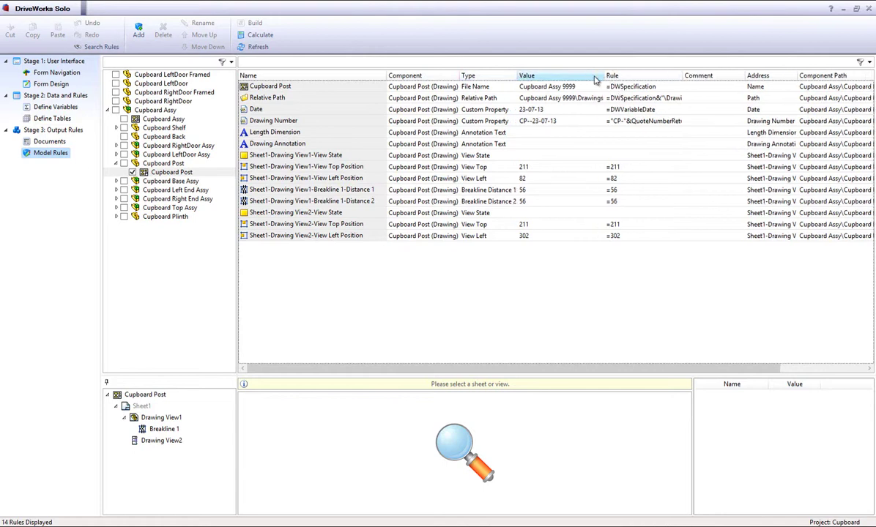
Build the Drawing Annotation rule as "This post is " & HeightReturn & " High", using the Height control's value
{"action": "left_click", "coordinate": [306, 144]}
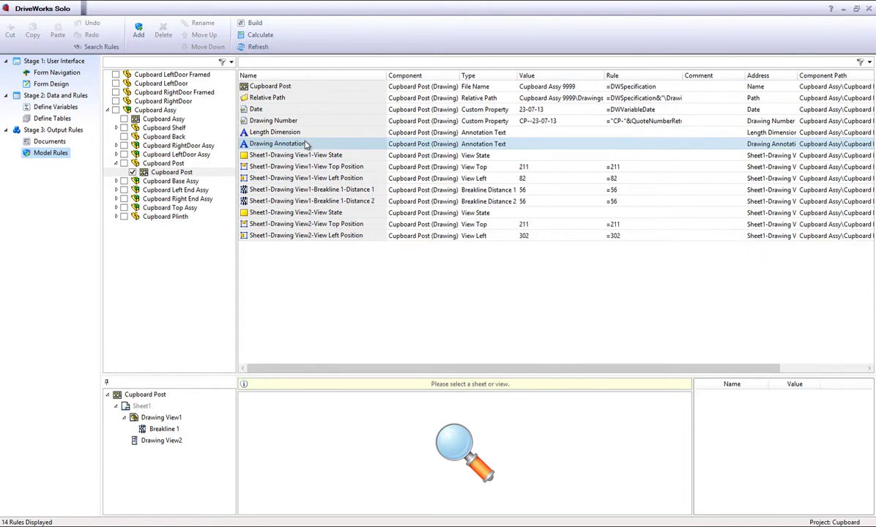
{"action": "double_click", "coordinate": [306, 144]}
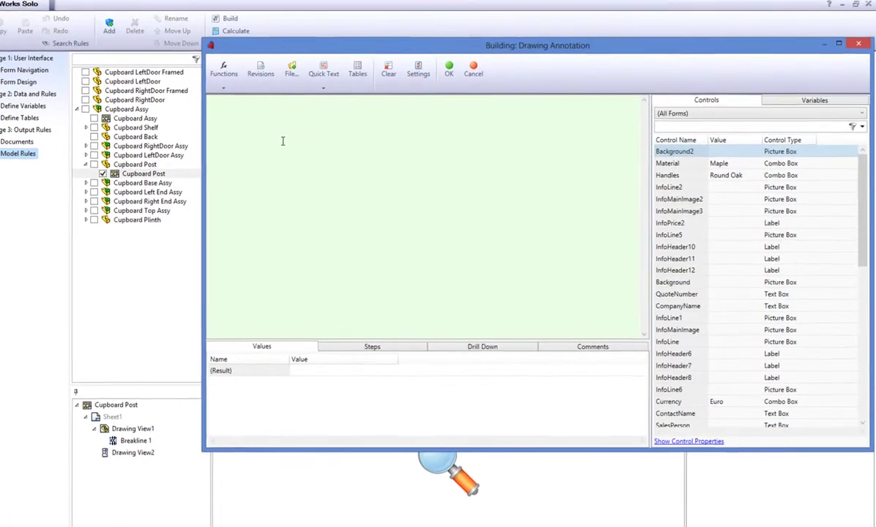
{"action": "type", "text": "\"Thi"}
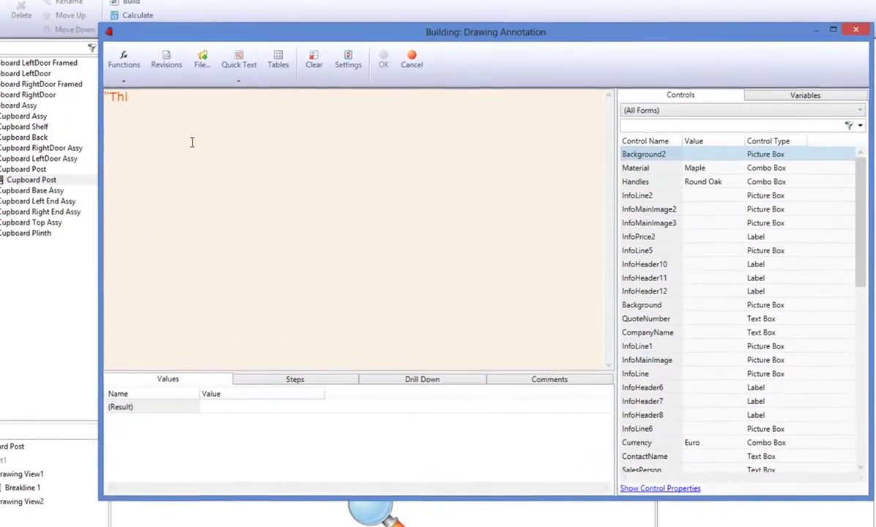
{"action": "type", "text": "s post is \""}
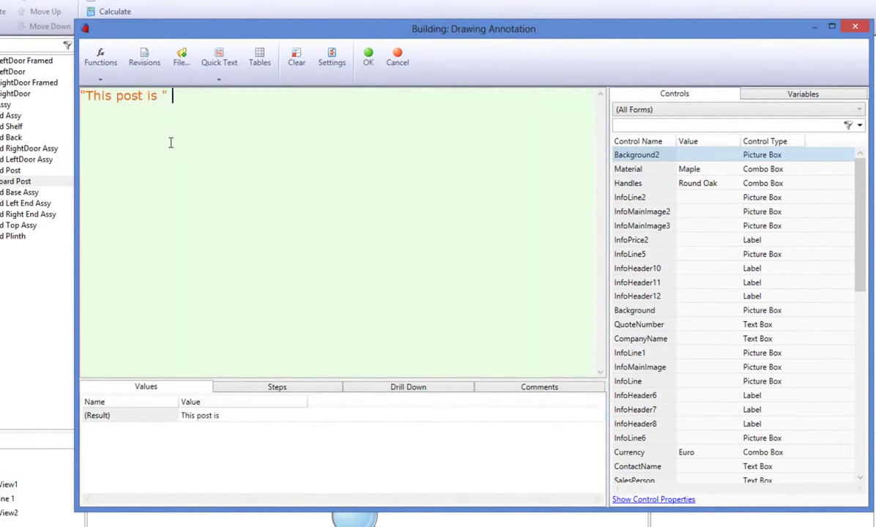
{"action": "type", "text": " &"}
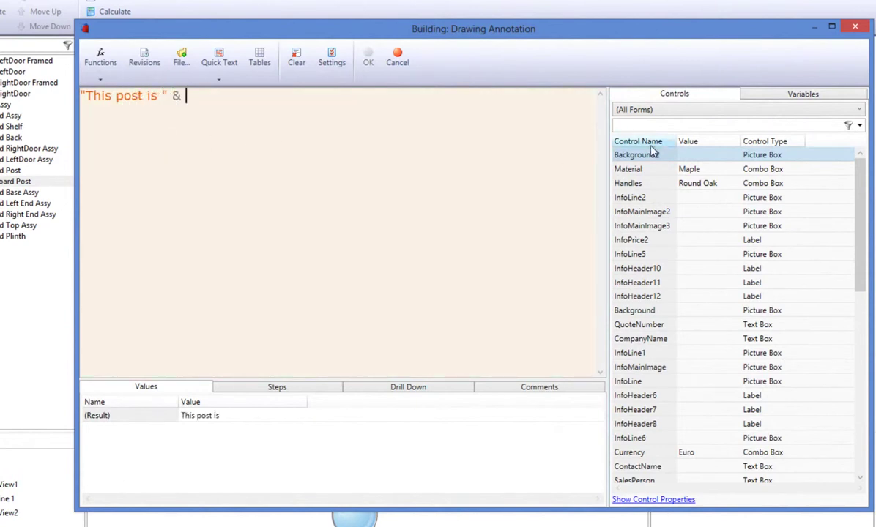
{"action": "left_click", "coordinate": [659, 126]}
{"action": "type", "text": "height"}
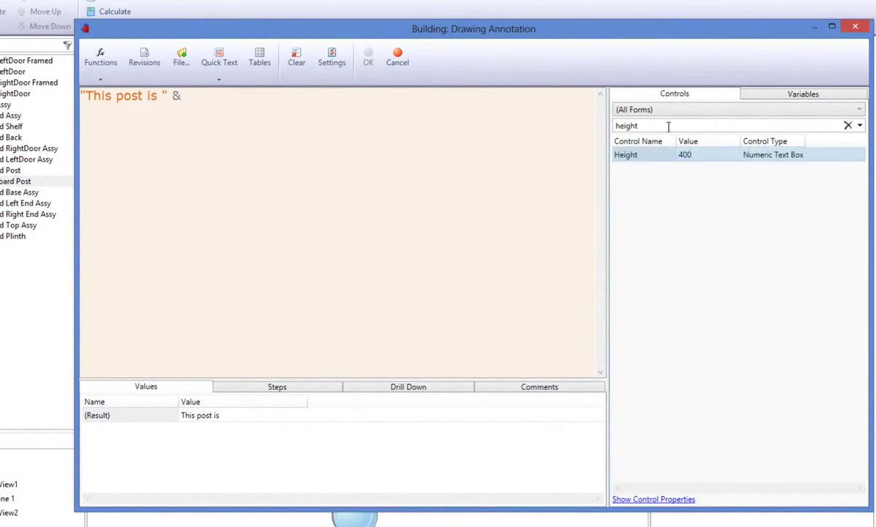
{"action": "double_click", "coordinate": [623, 155]}
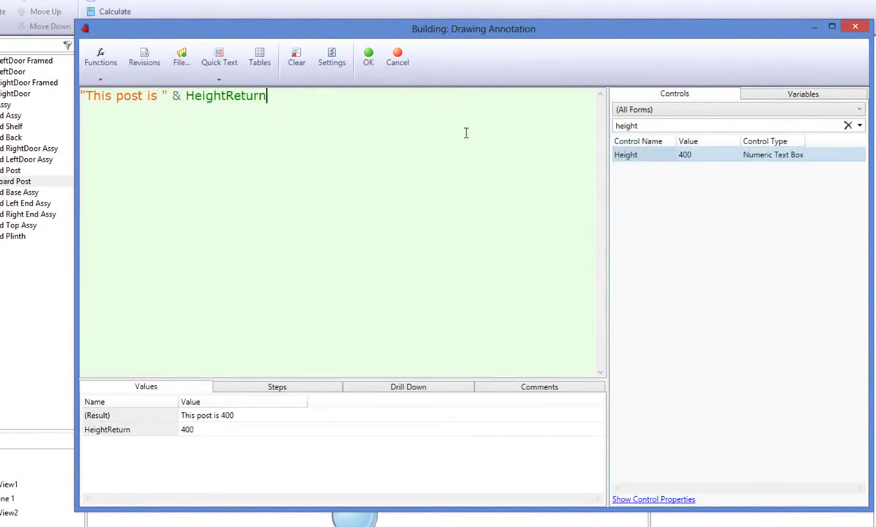
{"action": "type", "text": "& \" High\""}
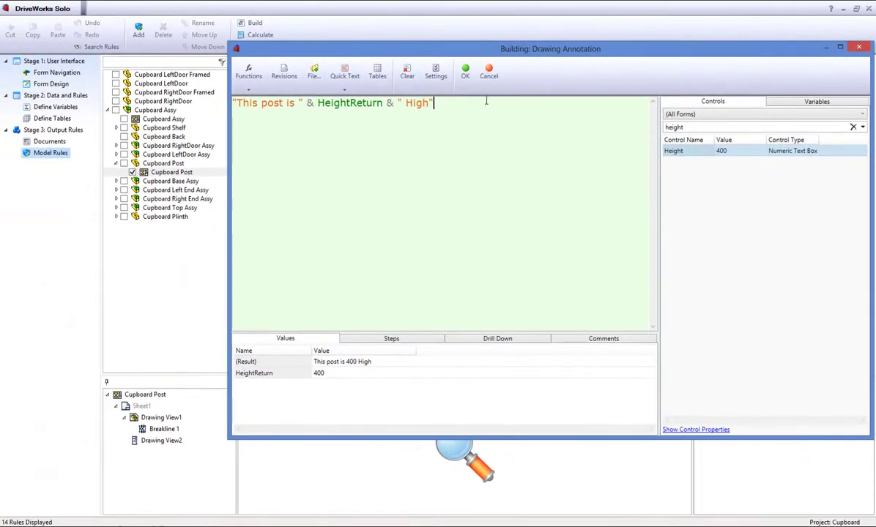
{"action": "left_click", "coordinate": [465, 72]}
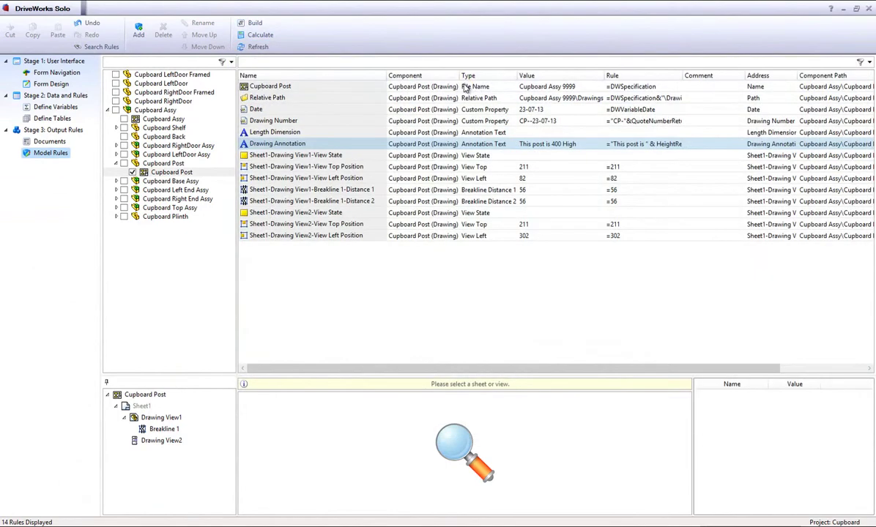
Open the Length Dimension rule for building and insert the DimensionText function
{"action": "left_click", "coordinate": [433, 135]}
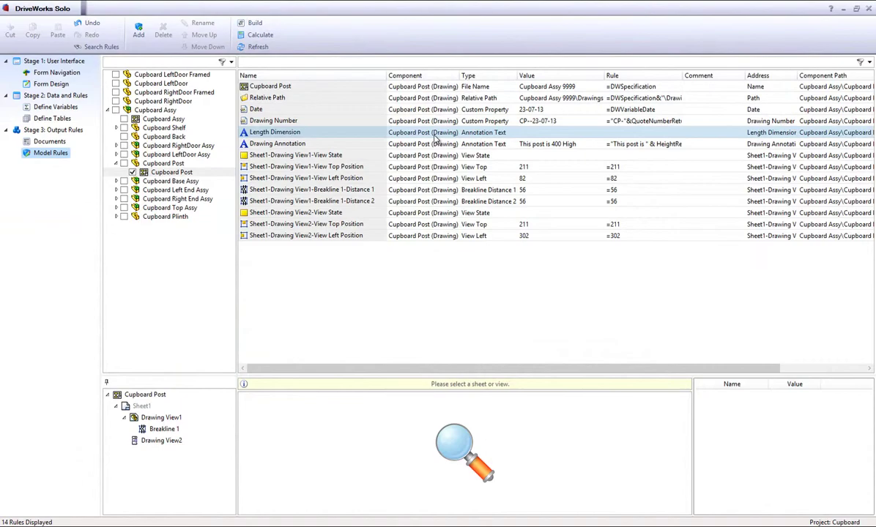
{"action": "double_click", "coordinate": [434, 139]}
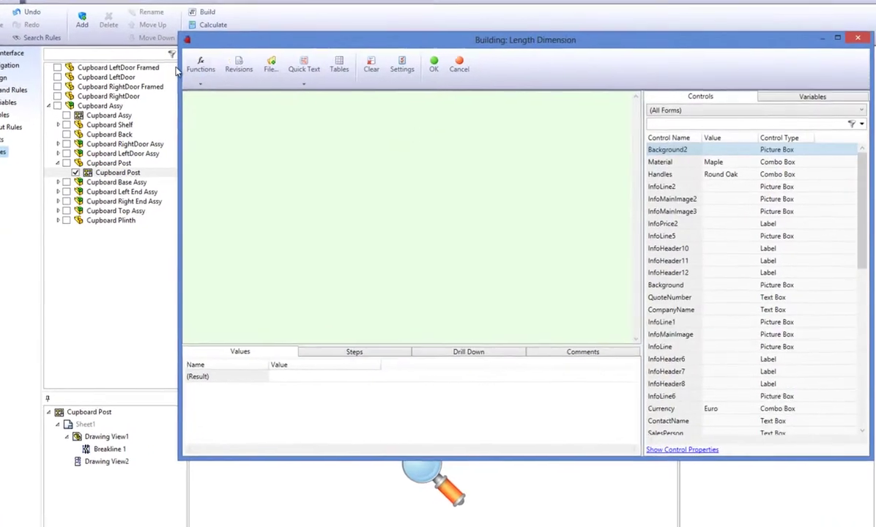
{"action": "left_click", "coordinate": [249, 71]}
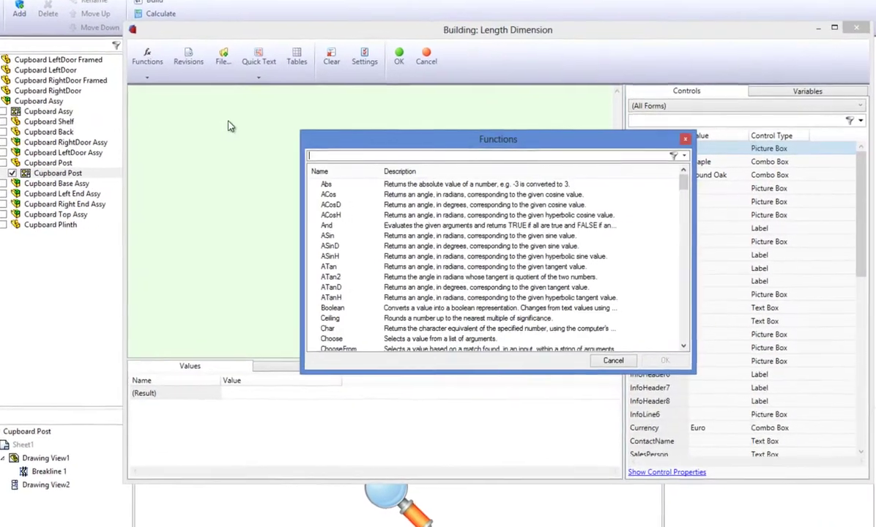
{"action": "type", "text": "dimen"}
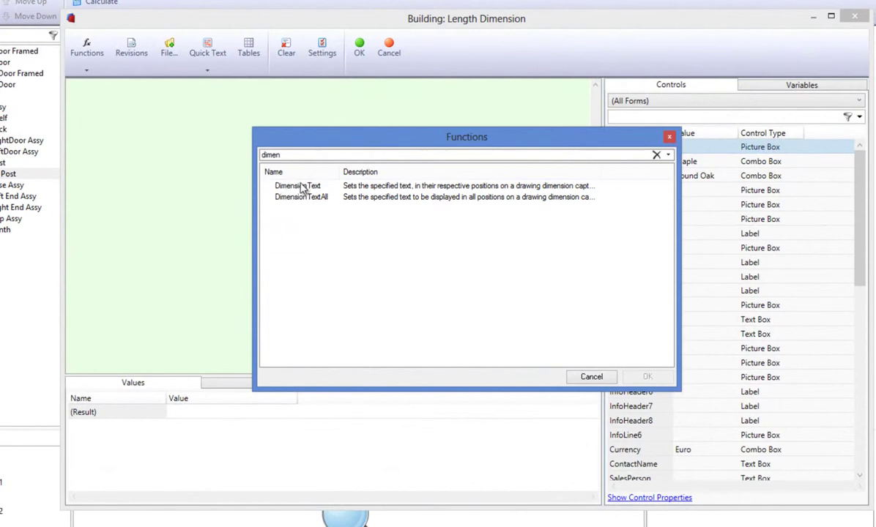
{"action": "left_click", "coordinate": [300, 187]}
{"action": "left_click", "coordinate": [645, 375]}
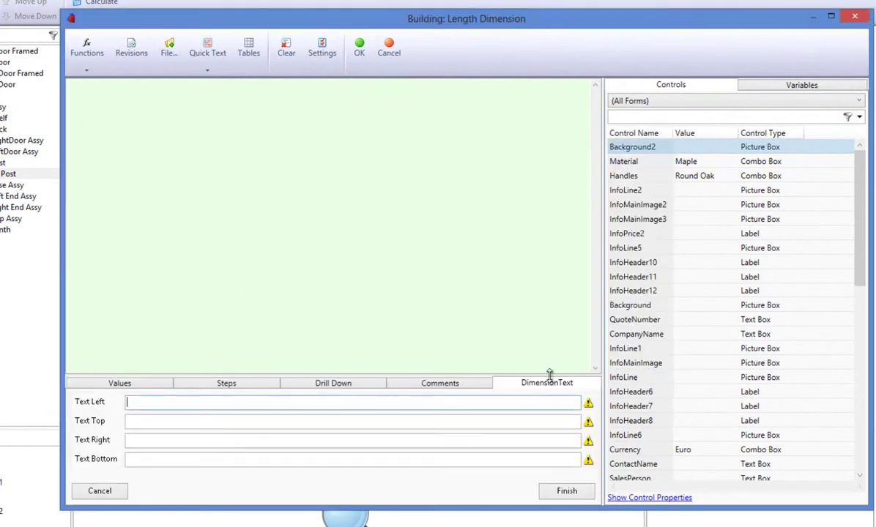
Set the function's left text to "Text at the left" and its top text to ContactNameReturn from the ContactName control
{"action": "left_click", "coordinate": [427, 401]}
{"action": "type", "text": "\"Text at the left"}
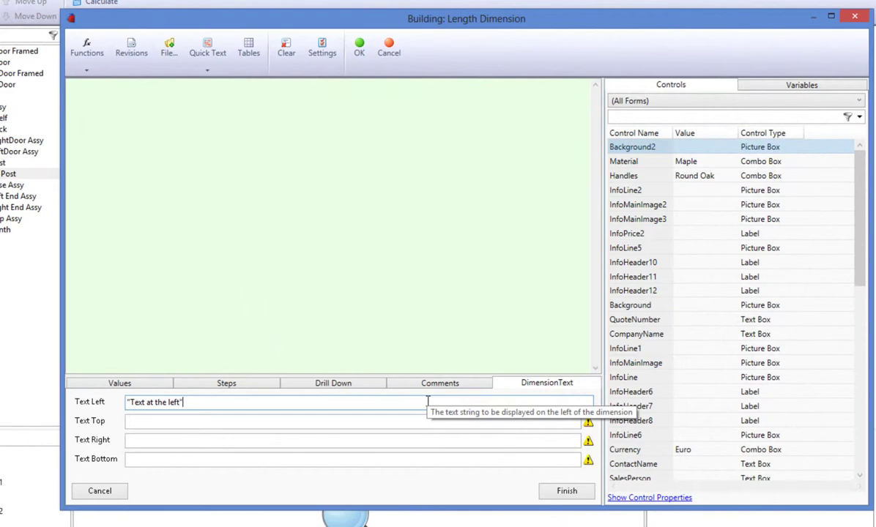
{"action": "left_click", "coordinate": [305, 423]}
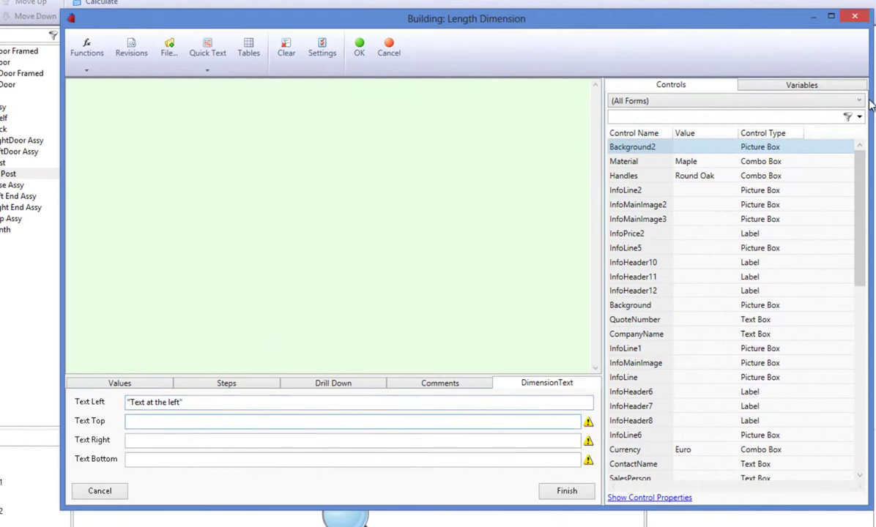
{"action": "left_click", "coordinate": [689, 118]}
{"action": "type", "text": "contact"}
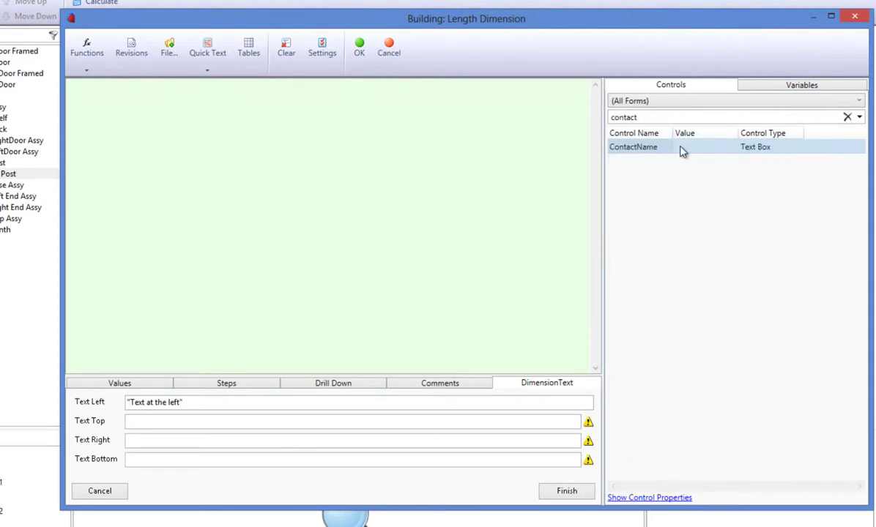
{"action": "double_click", "coordinate": [627, 148]}
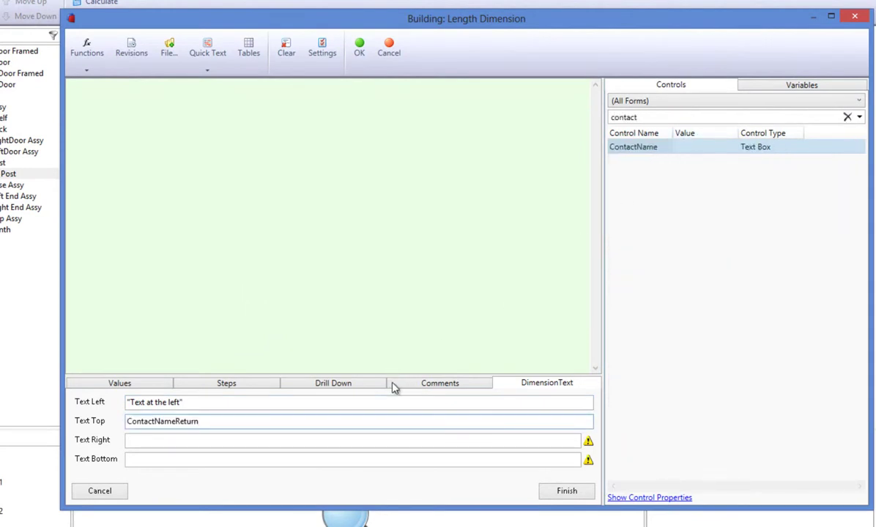
Set the right text to "" and the bottom text to "Company is " & CompanyNameReturn, and complete the Length Dimension rule
{"action": "left_click", "coordinate": [372, 440]}
{"action": "type", "text": "\"\""}
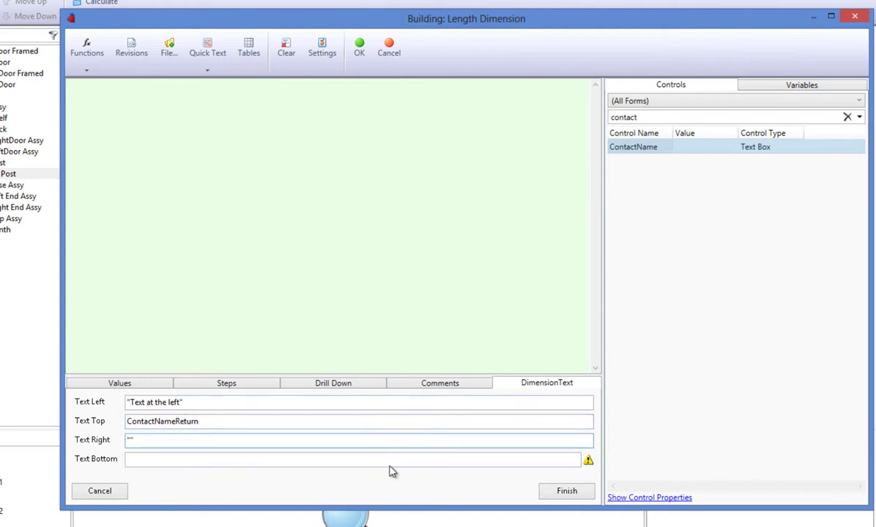
{"action": "left_click", "coordinate": [386, 462]}
{"action": "type", "text": "\"Compan"}
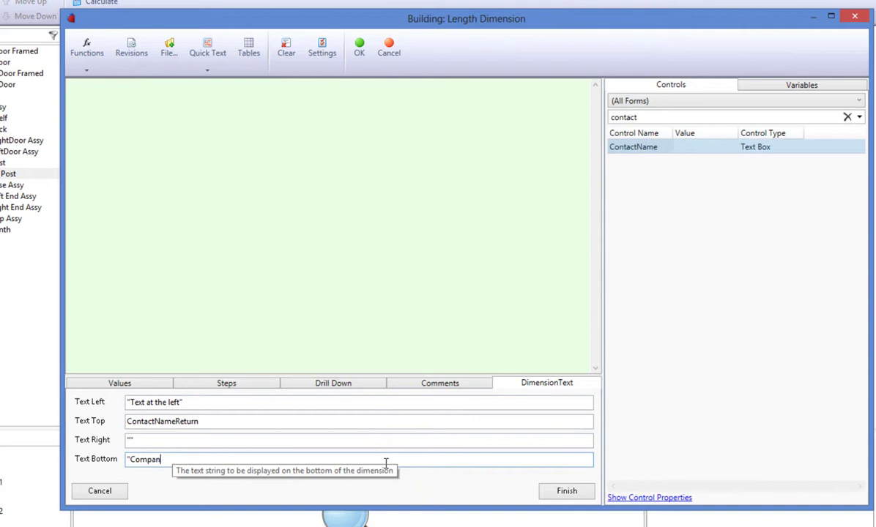
{"action": "type", "text": "y is \" &"}
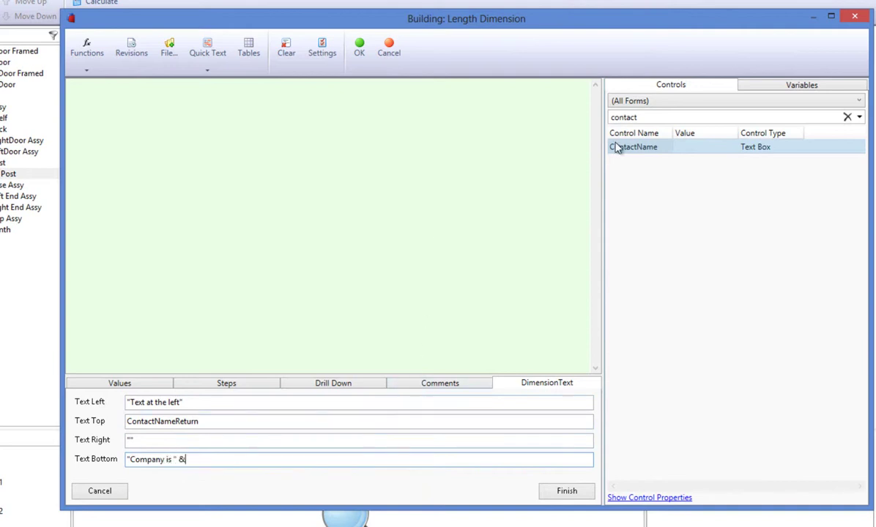
{"action": "left_click_drag", "start_coordinate": [643, 117], "coordinate": [558, 119]}
{"action": "type", "text": "compa"}
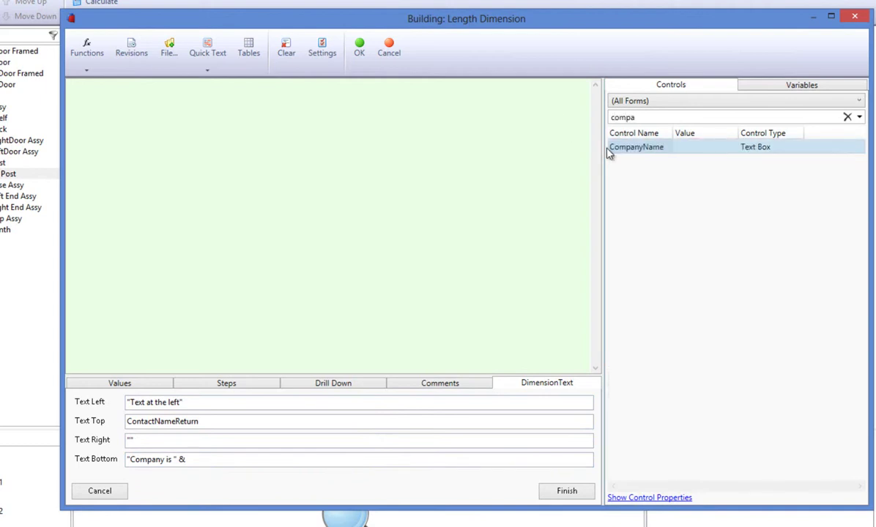
{"action": "double_click", "coordinate": [628, 147]}
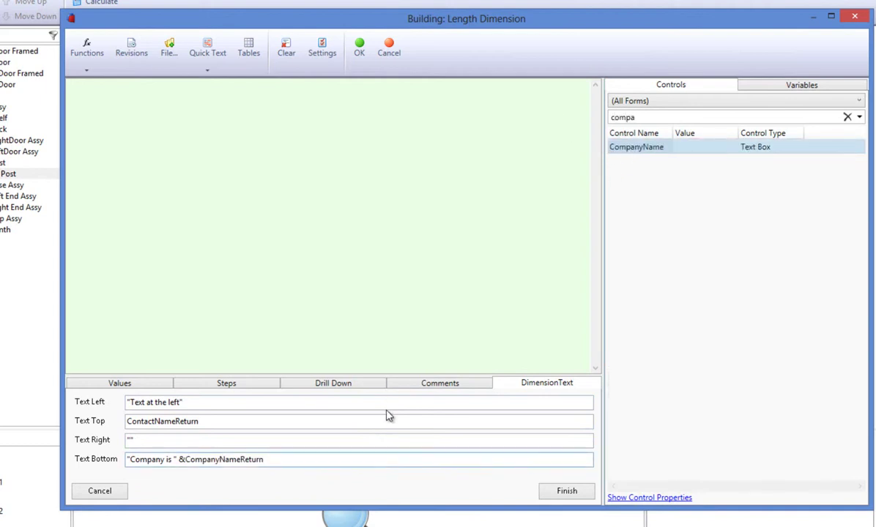
{"action": "left_click", "coordinate": [555, 491]}
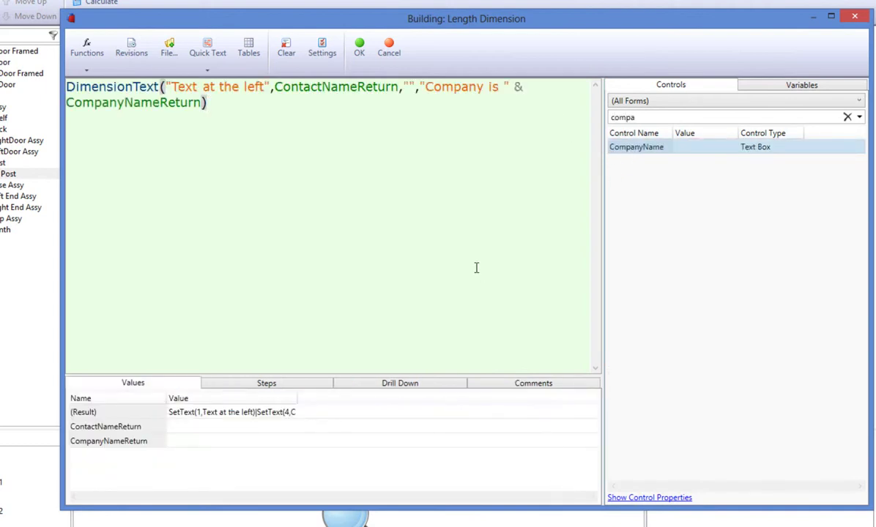
{"action": "left_click", "coordinate": [359, 47]}
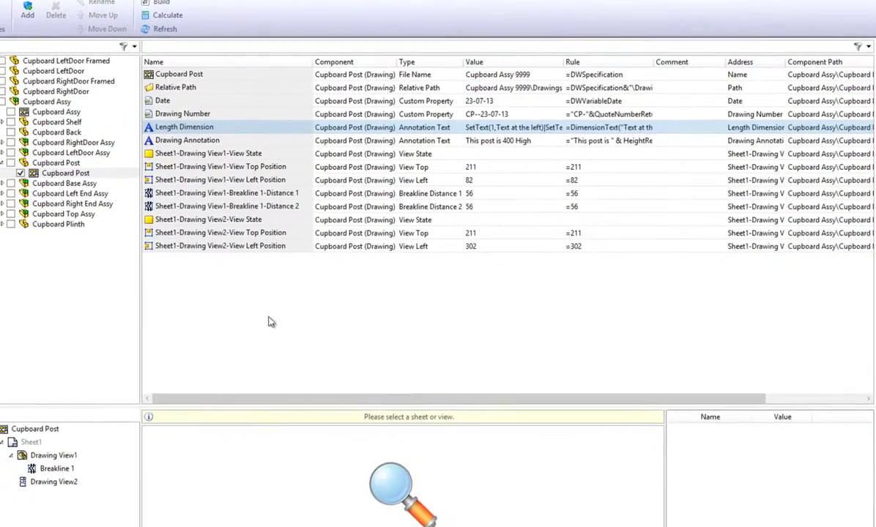
Preview Breakline 1 and Drawing View1 of the Cupboard Post drawing, and switch back to the drawing in SOLIDWORKS
{"action": "left_click", "coordinate": [57, 469]}
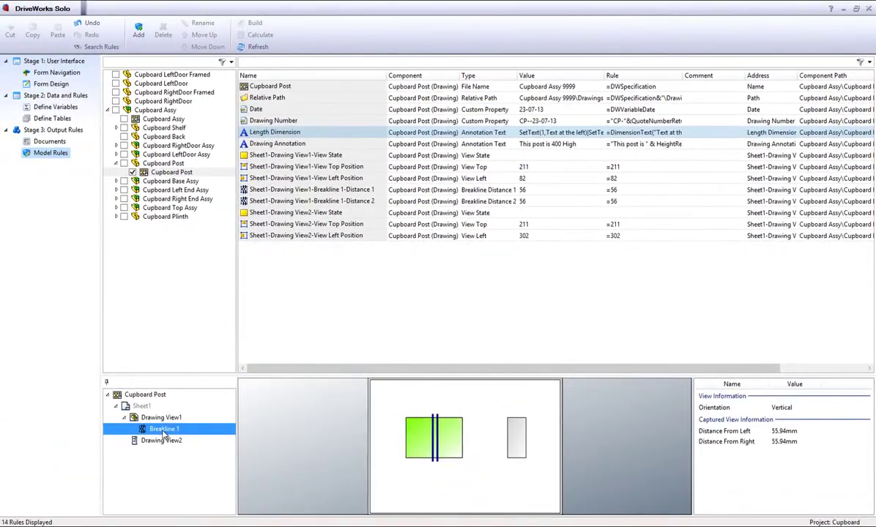
{"action": "left_click", "coordinate": [161, 418]}
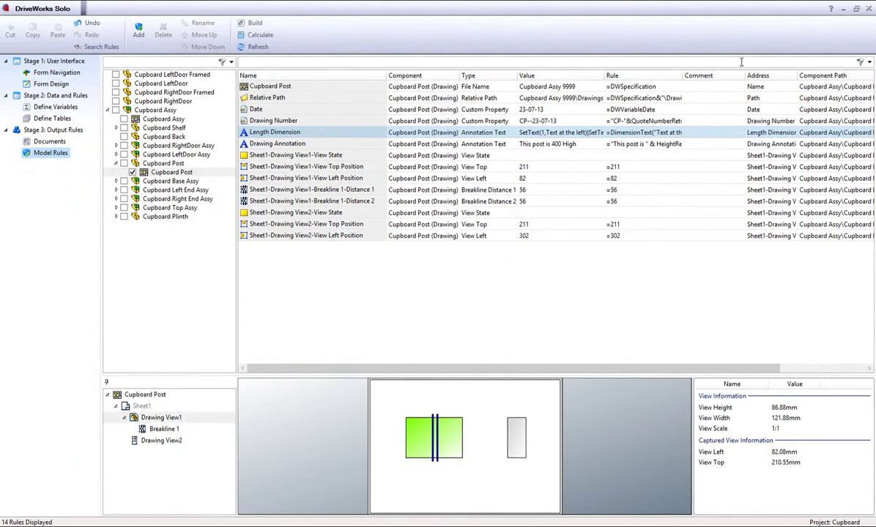
{"action": "left_click", "coordinate": [858, 8]}
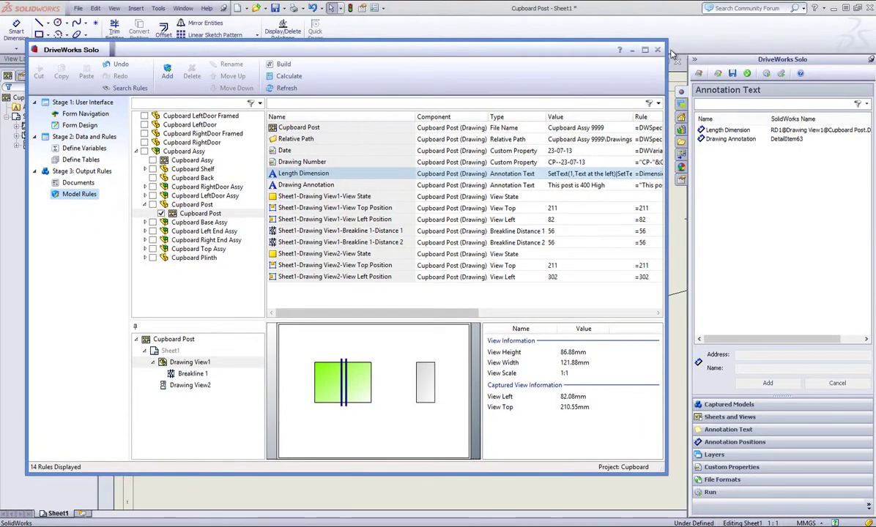
{"action": "left_click", "coordinate": [609, 40]}
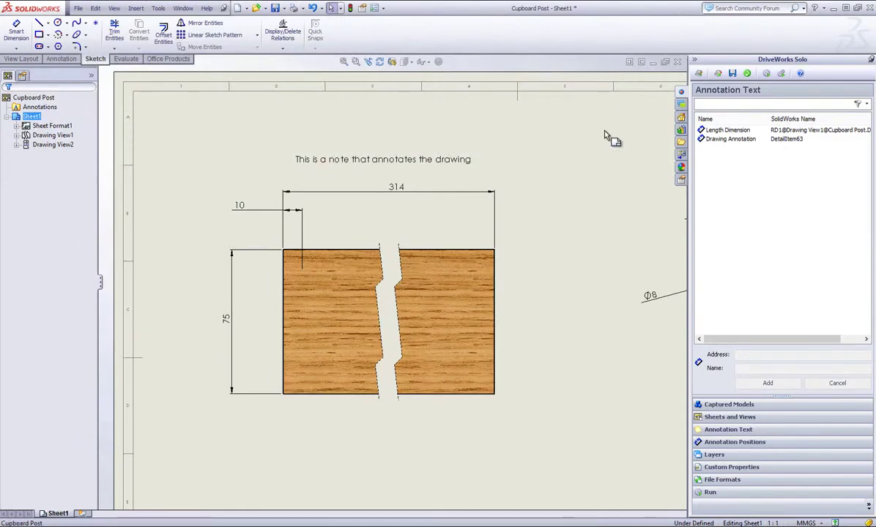